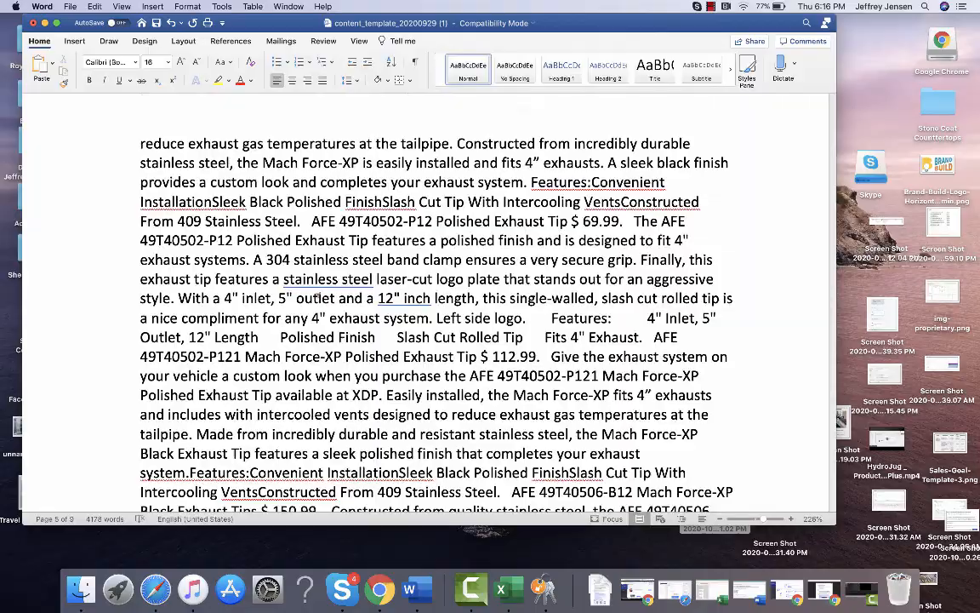
Step: Copy "high quality" from the semantically related words and paste it after "diesel exhaust tips" under Page title
{"action": "scroll", "coordinate": [317, 299], "scroll_direction": "up", "scroll_amount": 20}
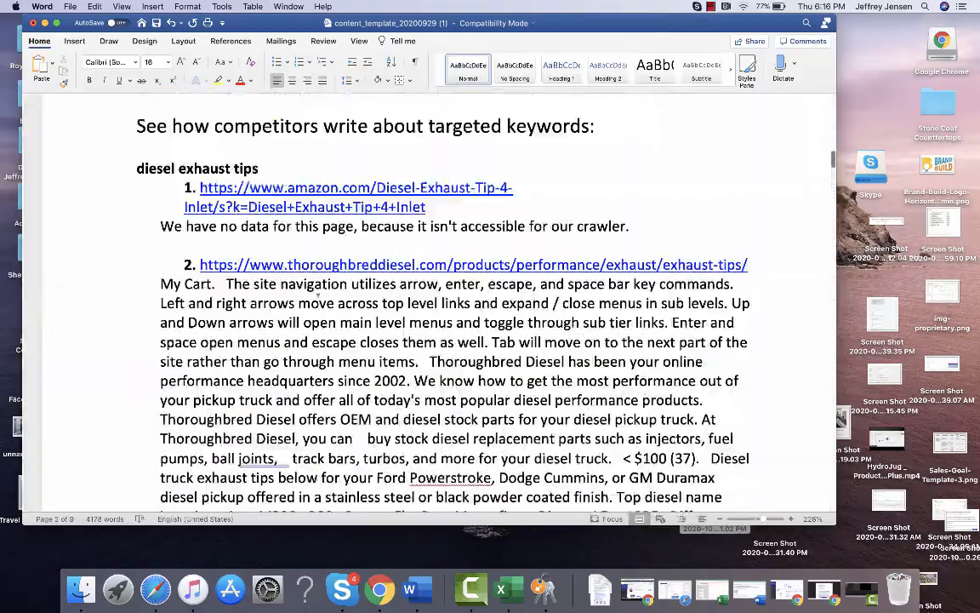
{"action": "scroll", "coordinate": [317, 300], "scroll_direction": "up", "scroll_amount": 15}
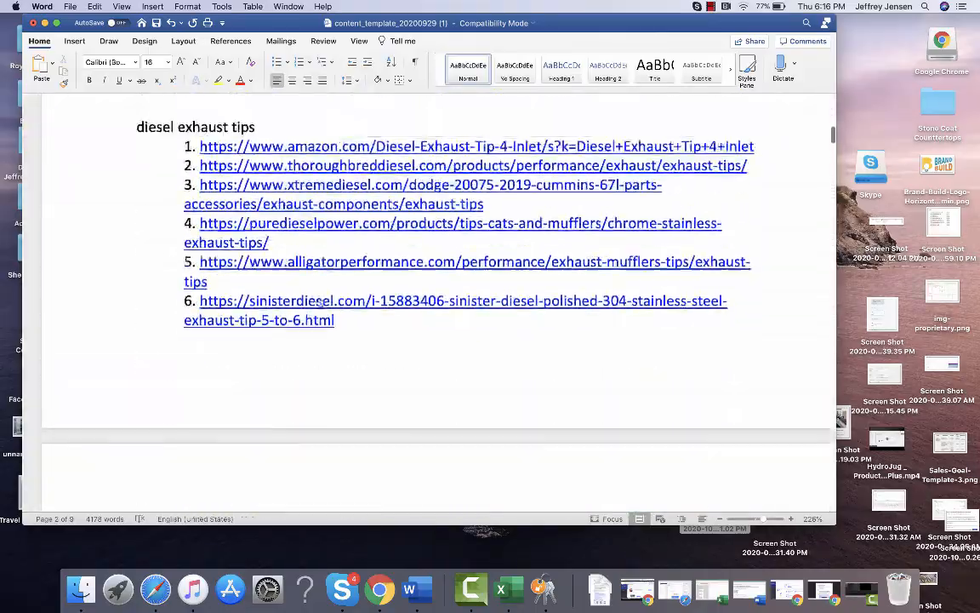
{"action": "scroll", "coordinate": [319, 300], "scroll_direction": "up", "scroll_amount": 15}
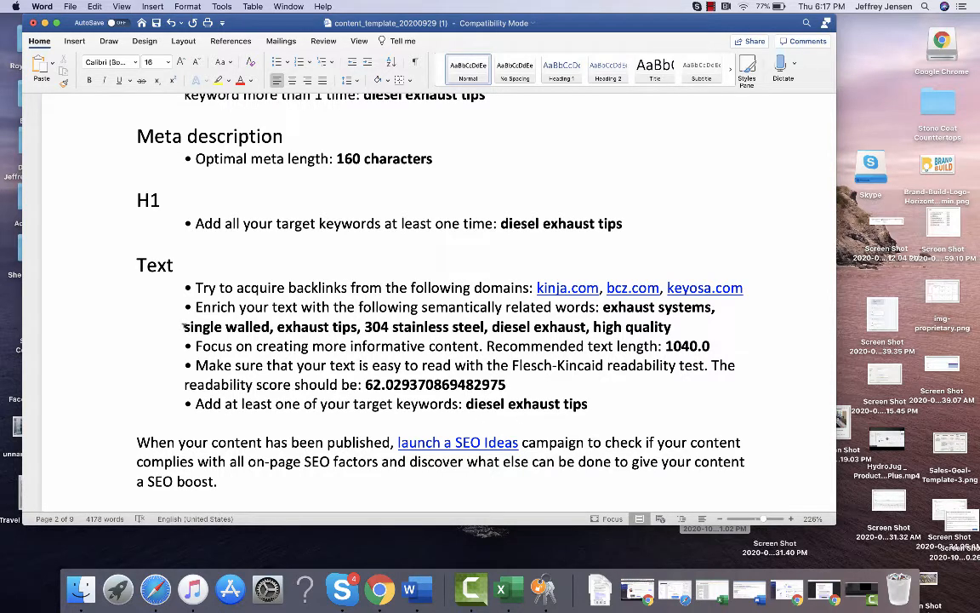
{"action": "left_click_drag", "start_coordinate": [183, 326], "coordinate": [262, 331]}
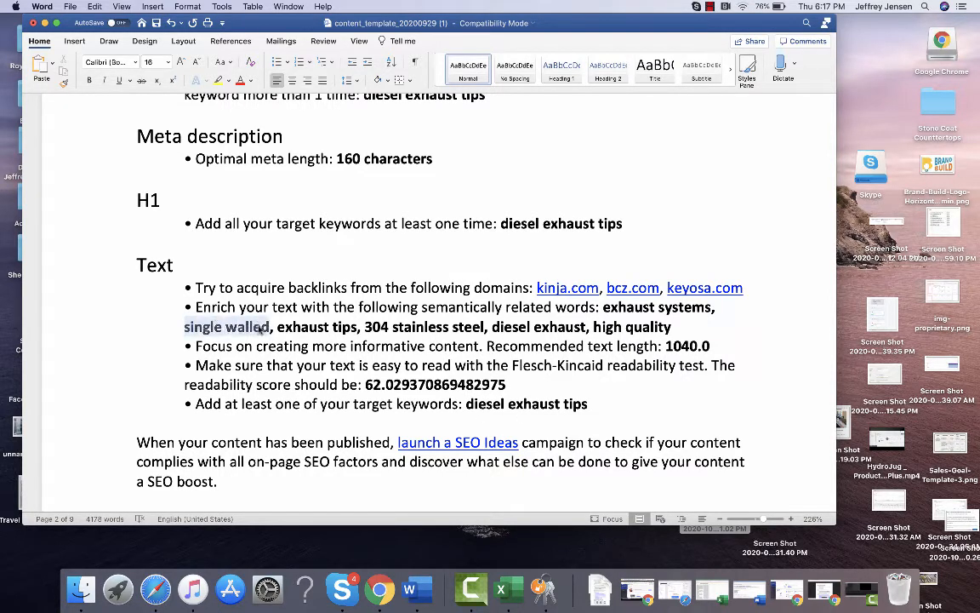
{"action": "scroll", "coordinate": [262, 330], "scroll_direction": "up", "scroll_amount": 5}
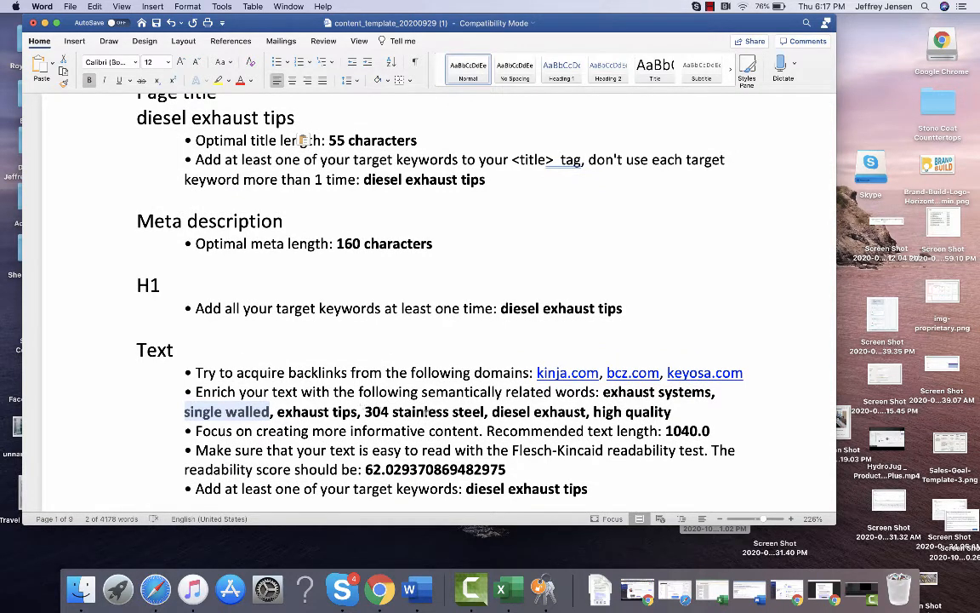
{"action": "left_click_drag", "start_coordinate": [673, 411], "coordinate": [593, 412]}
{"action": "key", "text": "cmd+c"}
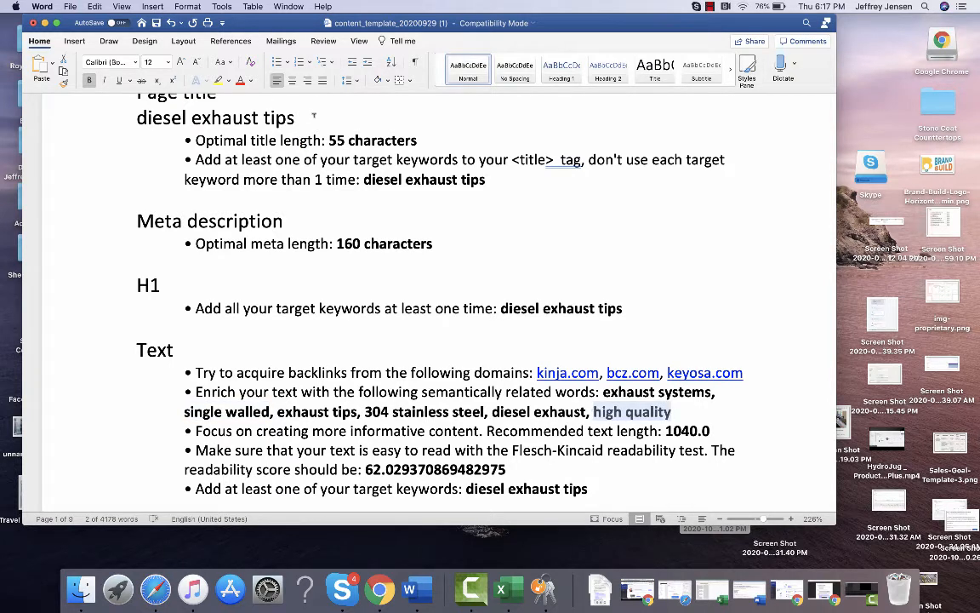
{"action": "left_click", "coordinate": [313, 115]}
{"action": "key", "text": "cmd+v"}
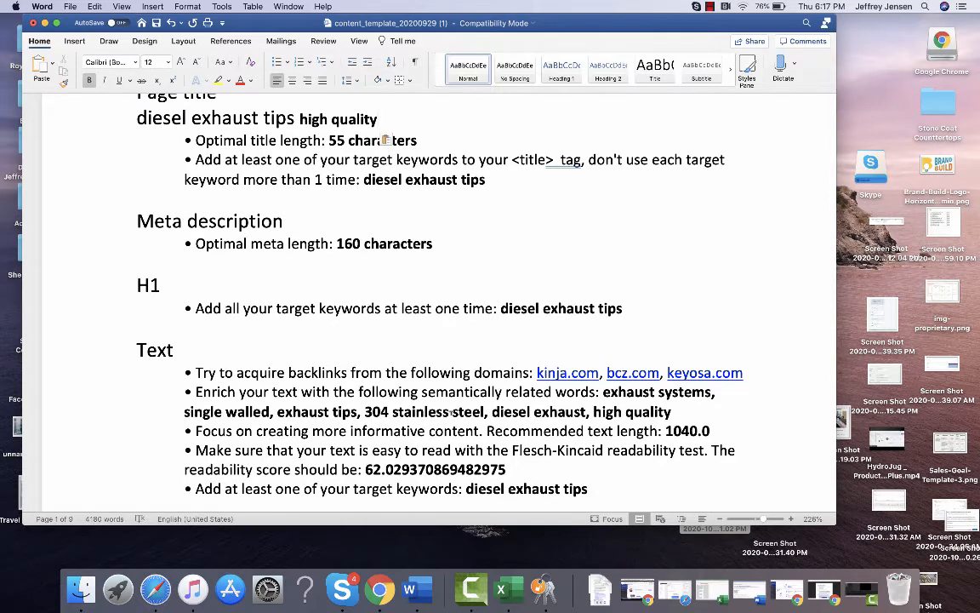
Step: Check the character count of the "diesel exhaust tips high quality" page title with Word Count
{"action": "scroll", "coordinate": [450, 411], "scroll_direction": "up", "scroll_amount": 2}
{"action": "left_click_drag", "start_coordinate": [358, 175], "coordinate": [156, 176]}
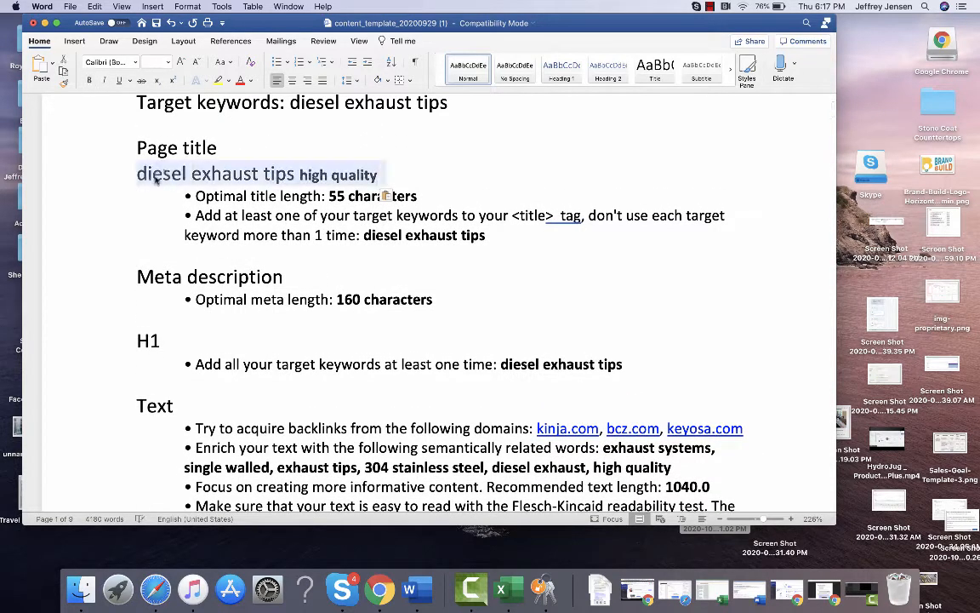
{"action": "right_click", "coordinate": [303, 175]}
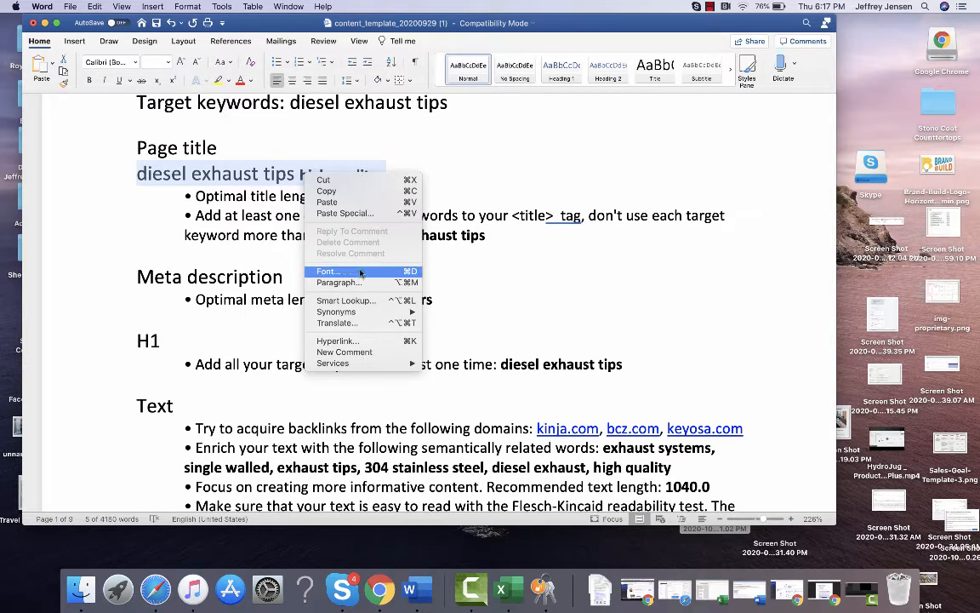
{"action": "left_click", "coordinate": [522, 234]}
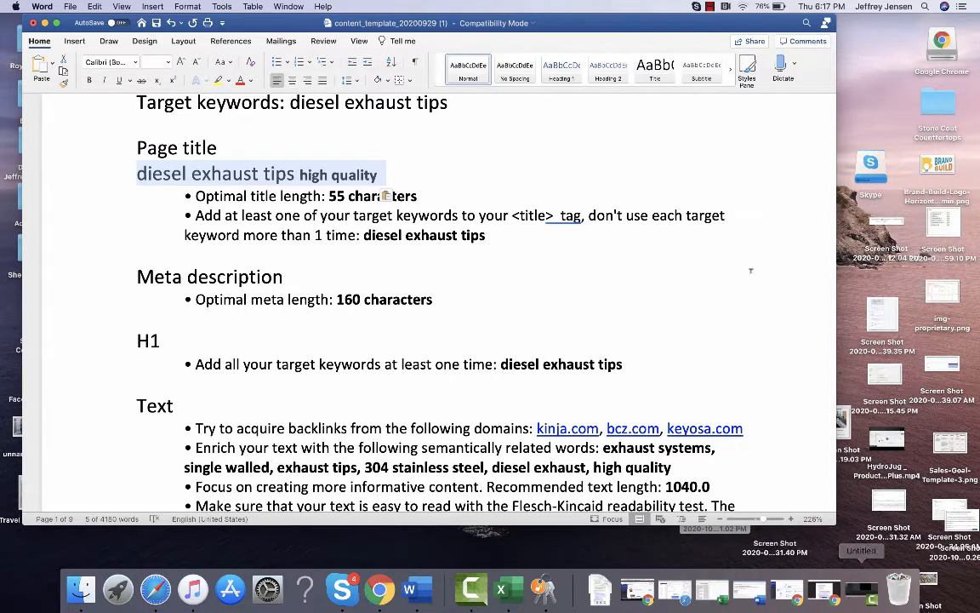
{"action": "left_click", "coordinate": [710, 7]}
{"action": "left_click", "coordinate": [728, 31]}
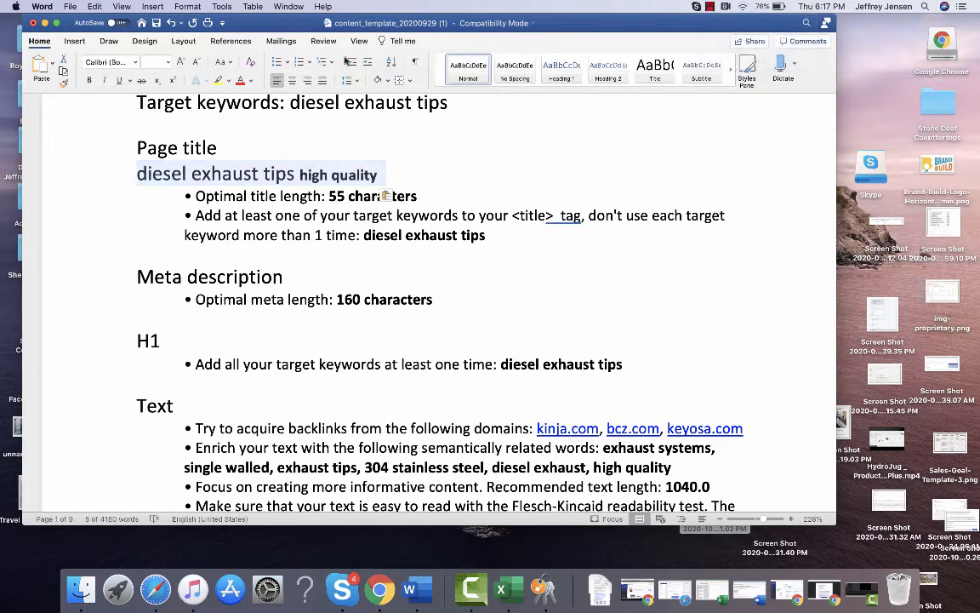
{"action": "left_click", "coordinate": [322, 40]}
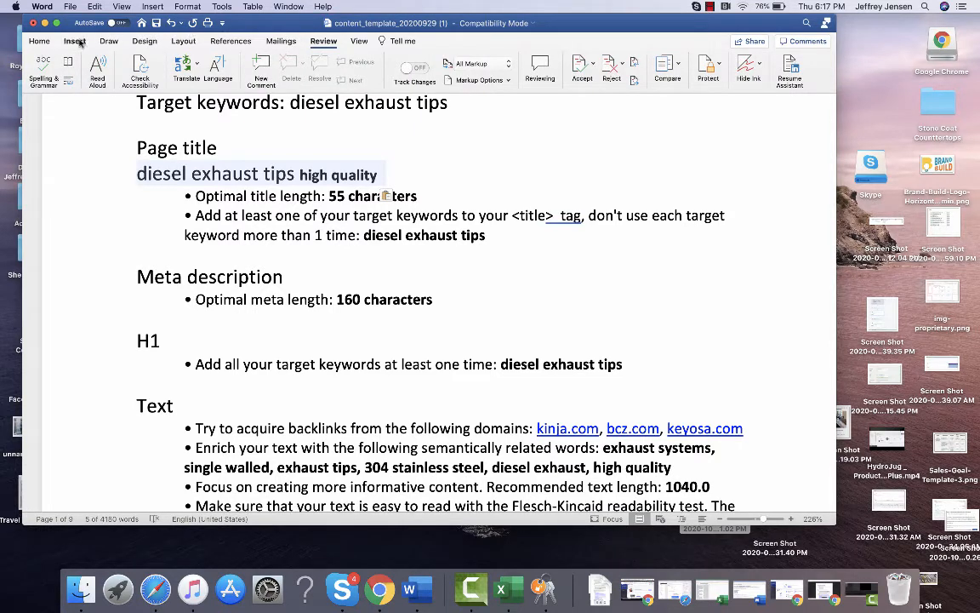
{"action": "left_click", "coordinate": [226, 43]}
{"action": "left_click", "coordinate": [306, 46]}
{"action": "left_click", "coordinate": [220, 6]}
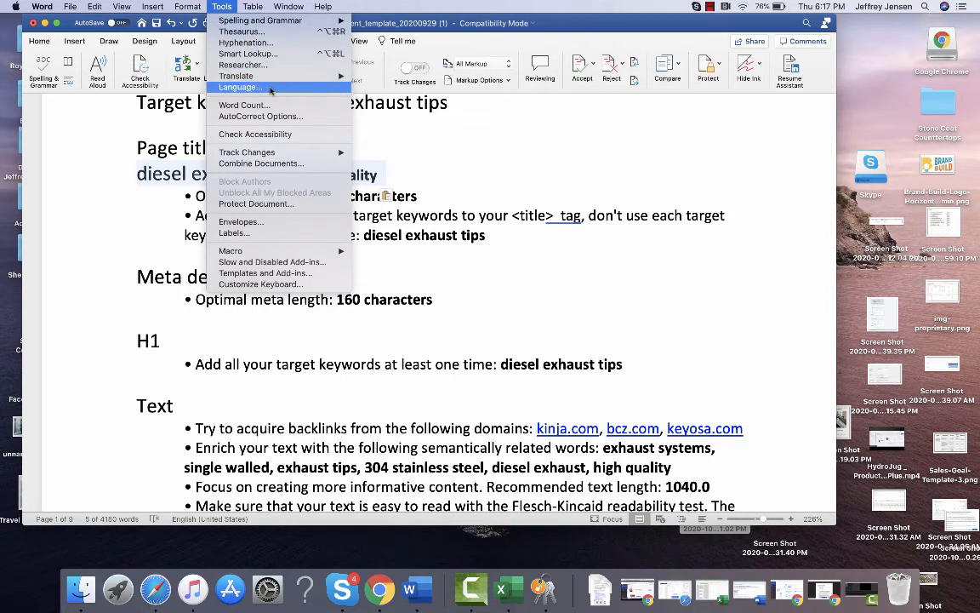
{"action": "left_click", "coordinate": [243, 104]}
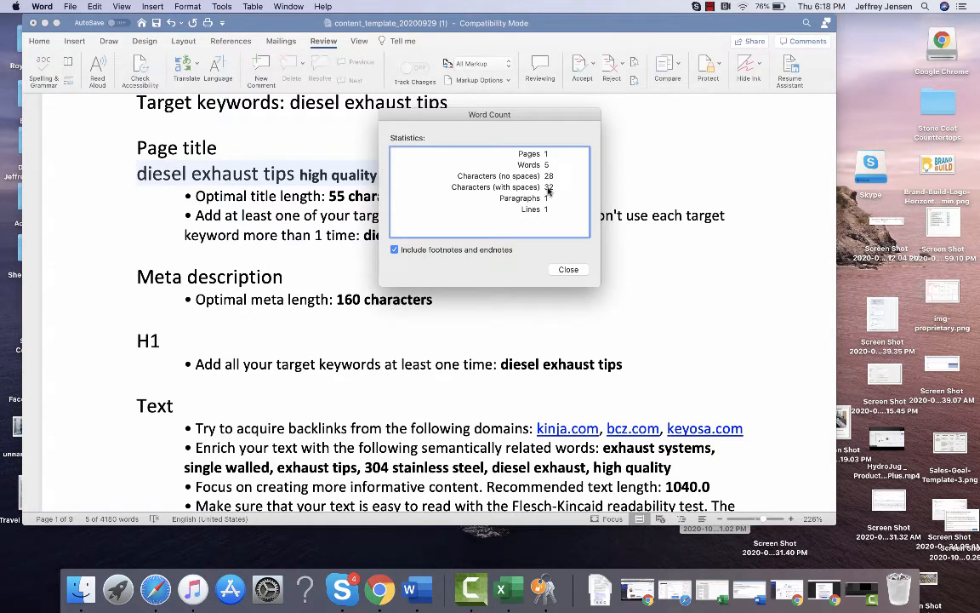
{"action": "left_click", "coordinate": [565, 266]}
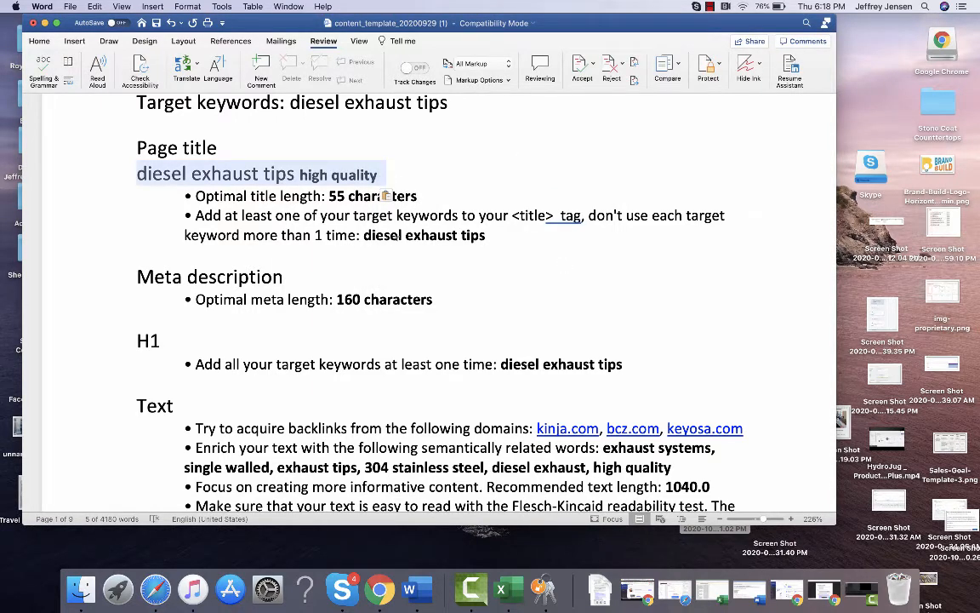
Step: Copy "exhaust systems" from the semantically related words and append it to the page title after "high quality"
{"action": "scroll", "coordinate": [411, 367], "scroll_direction": "down", "scroll_amount": 2}
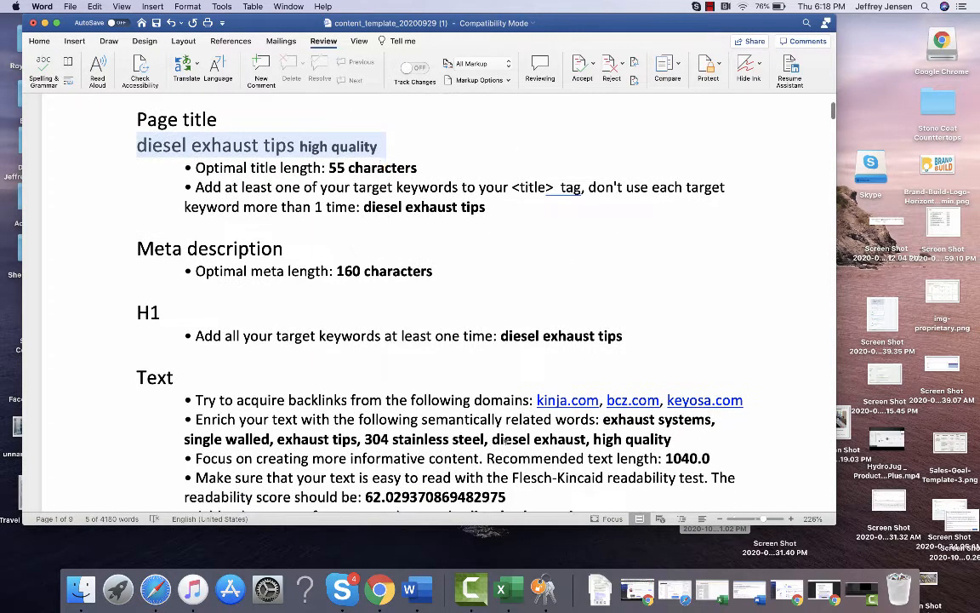
{"action": "scroll", "coordinate": [299, 467], "scroll_direction": "down", "scroll_amount": 1}
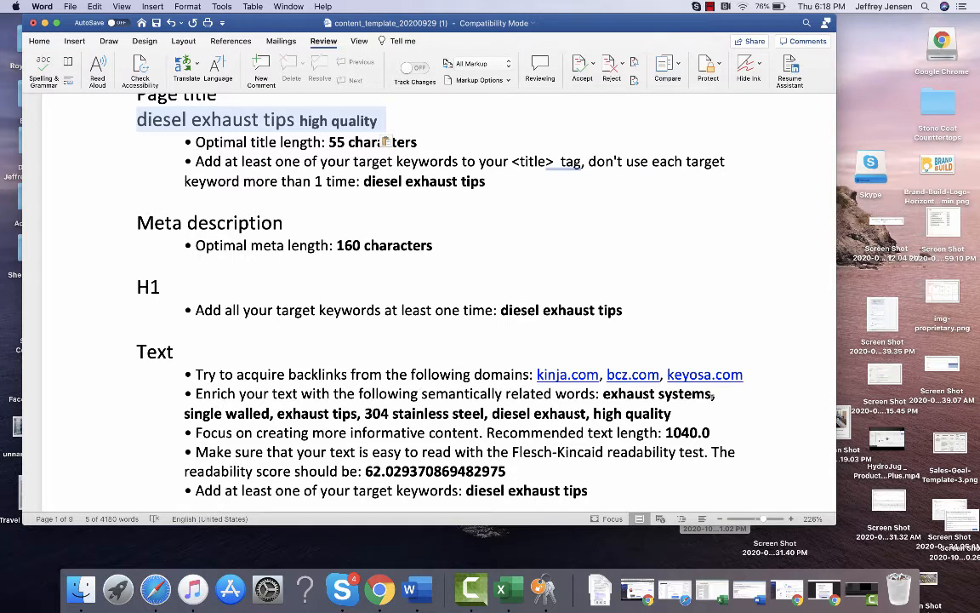
{"action": "left_click_drag", "start_coordinate": [713, 394], "coordinate": [614, 398]}
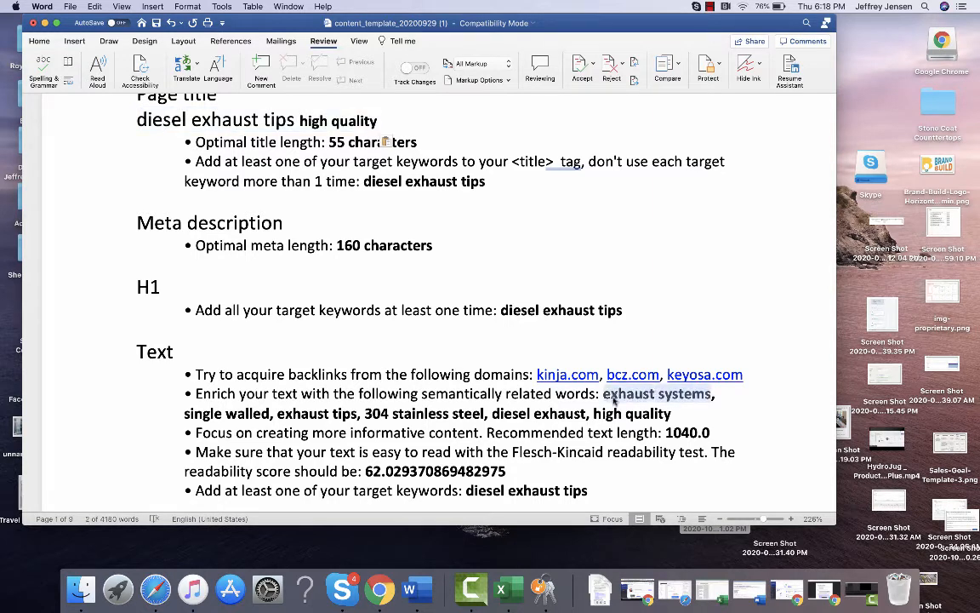
{"action": "key", "text": "super+c"}
{"action": "left_click", "coordinate": [403, 120]}
{"action": "key", "text": "super+v"}
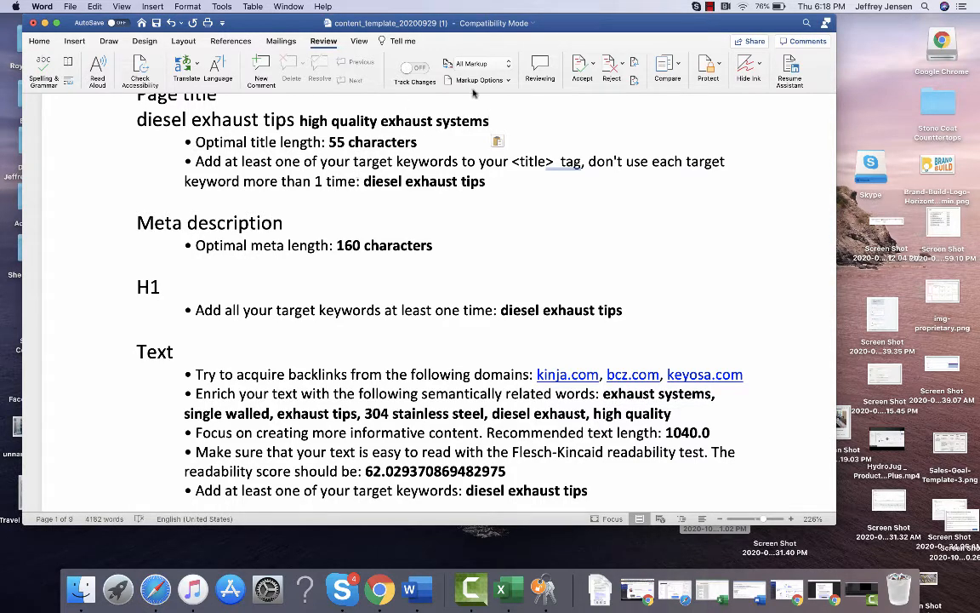
Step: Copy the full page title onto a new line under the Meta description heading and end it with a period
{"action": "left_click_drag", "start_coordinate": [496, 120], "coordinate": [136, 120]}
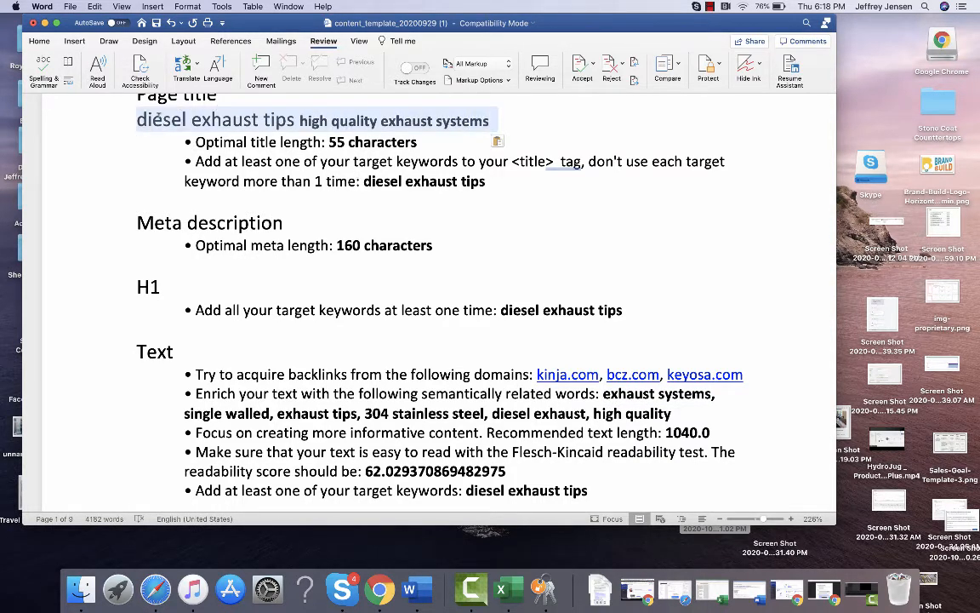
{"action": "key", "text": "super+c"}
{"action": "left_click", "coordinate": [273, 223]}
{"action": "key", "text": "Return"}
{"action": "key", "text": "super+v"}
{"action": "key", "text": "BackSpace"}
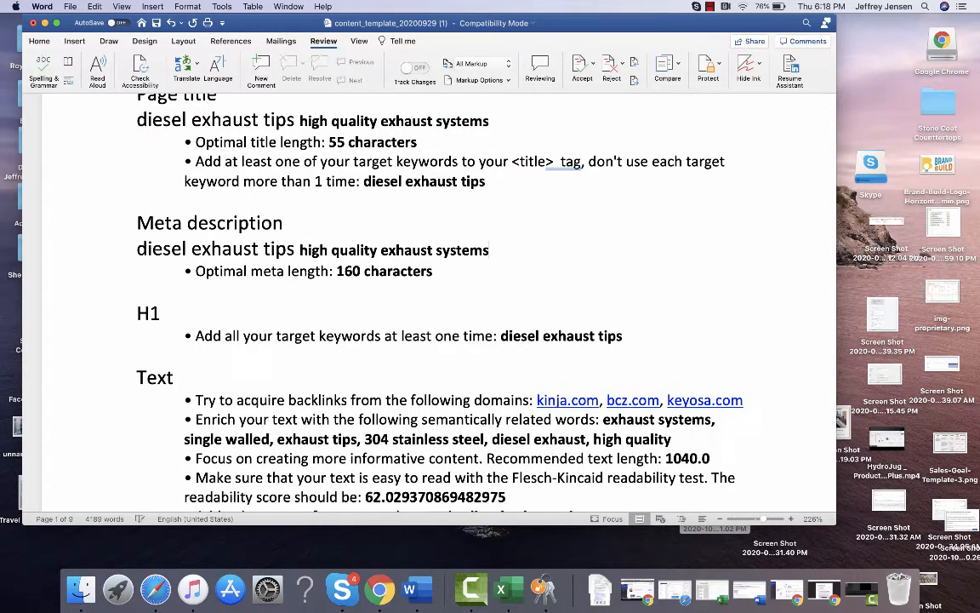
{"action": "type", "text": "."}
Step: Add a new line reading "Outline" above the Meta description heading
{"action": "left_click", "coordinate": [226, 201]}
{"action": "key", "text": "Return"}
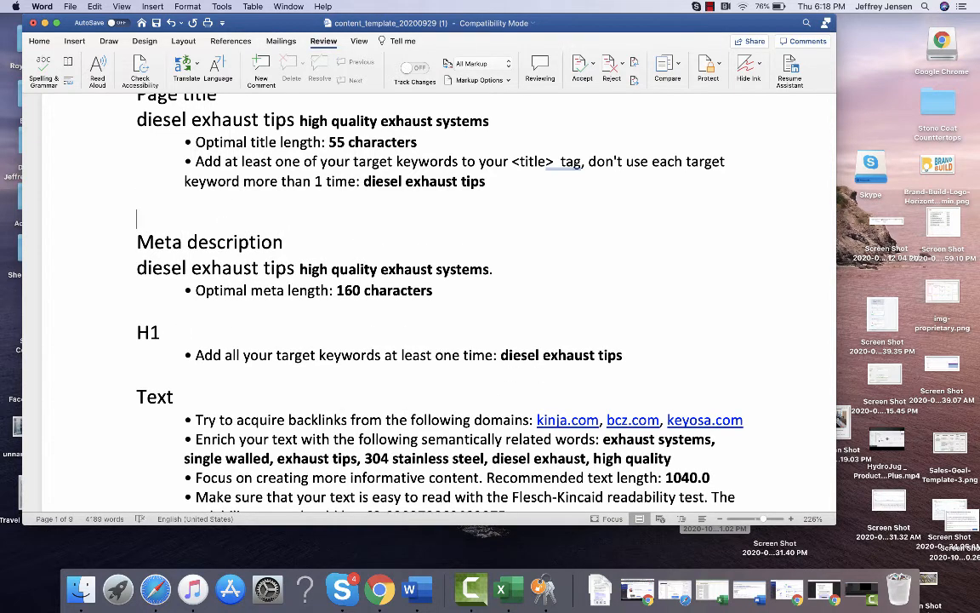
{"action": "type", "text": "Outline"}
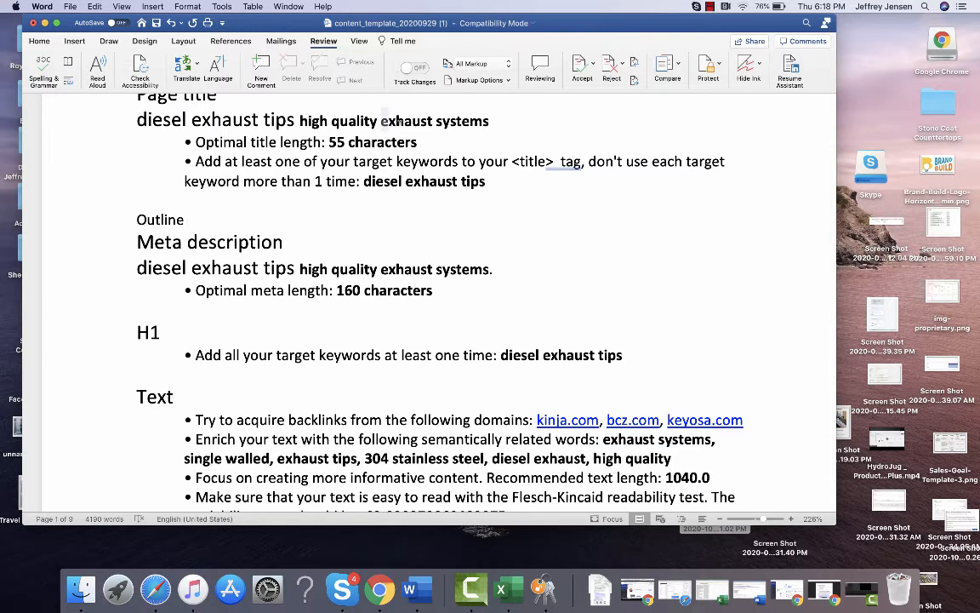
Step: Copy "exhaust systems" from the page title below Outline and complete the line as "High quality exhaust systems"
{"action": "left_click_drag", "start_coordinate": [383, 121], "coordinate": [490, 121]}
{"action": "left_click", "coordinate": [224, 218]}
{"action": "key", "text": "Return"}
{"action": "key", "text": "super+v"}
{"action": "left_click", "coordinate": [137, 240]}
{"action": "type", "text": "Hi"}
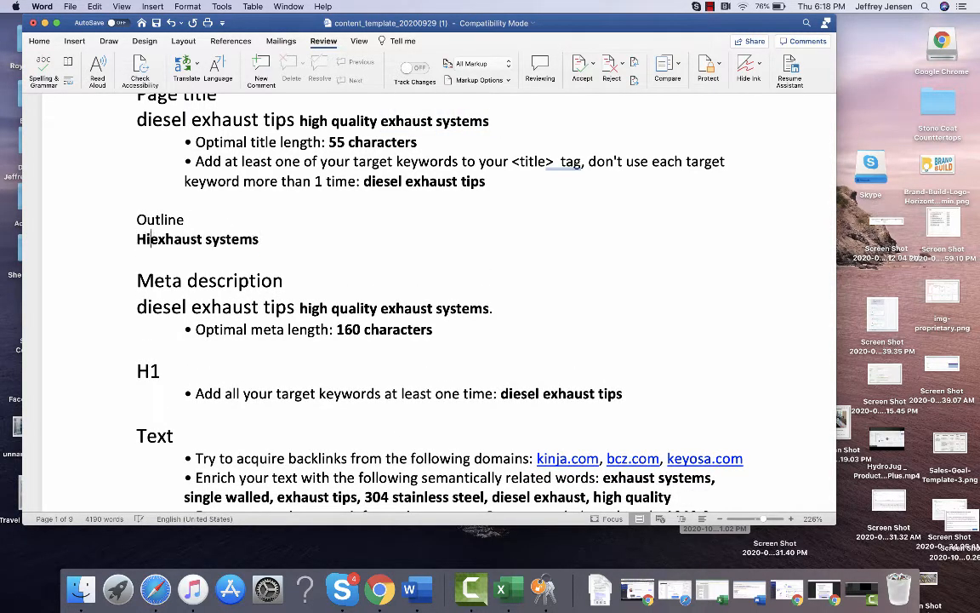
{"action": "type", "text": "gh quality"}
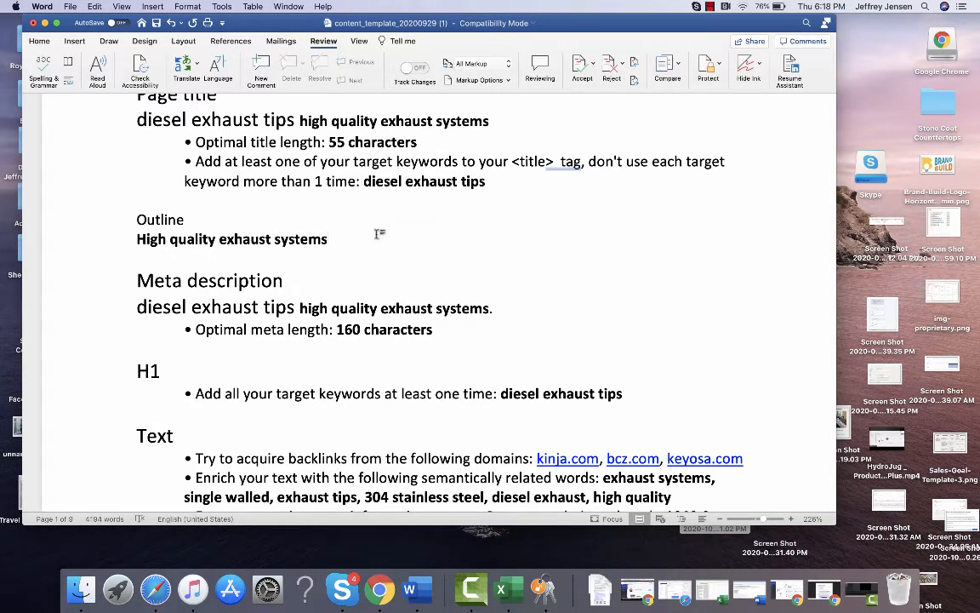
Step: Start a lettered list under "High quality exhaust systems" with item A "Design phase" and an empty item B
{"action": "key", "text": "Return"}
{"action": "type", "text": "A.,"}
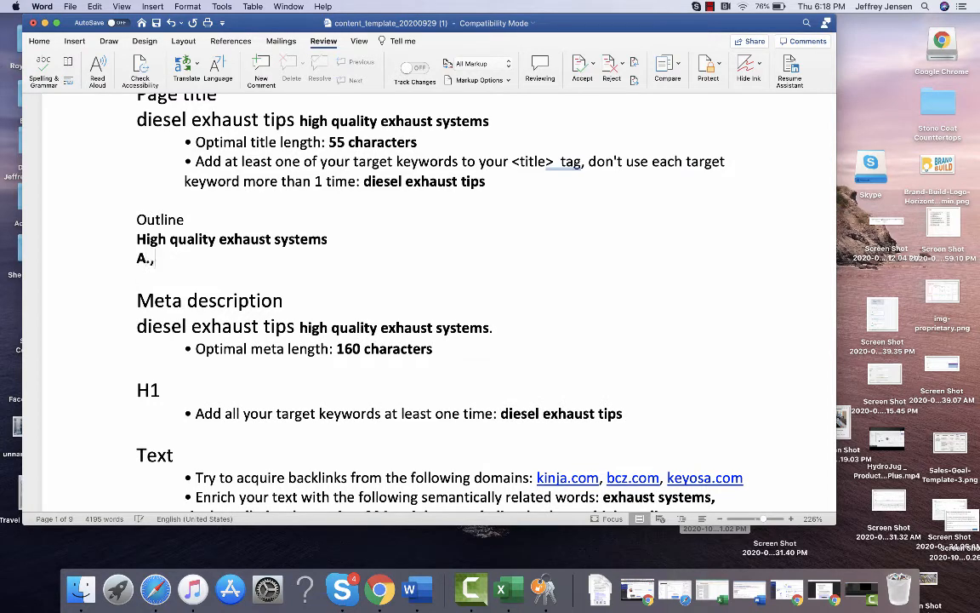
{"action": "key", "text": "BackSpace"}
{"action": "type", "text": "Design"}
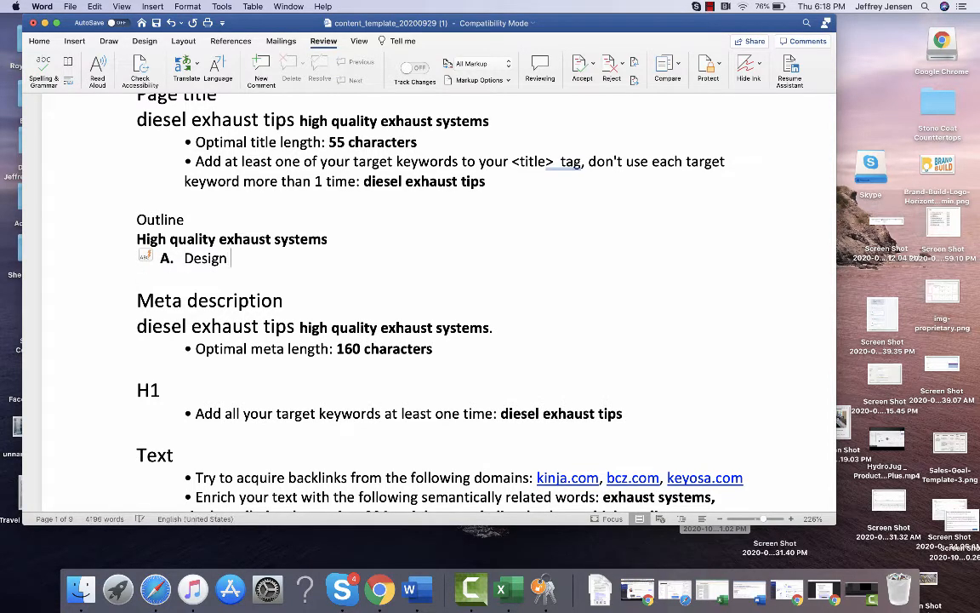
{"action": "type", "text": " phone"}
{"action": "key", "text": "Return"}
{"action": "key", "text": "BackSpace"}
{"action": "key", "text": "BackSpace"}
{"action": "key", "text": "BackSpace"}
{"action": "key", "text": "BackSpace"}
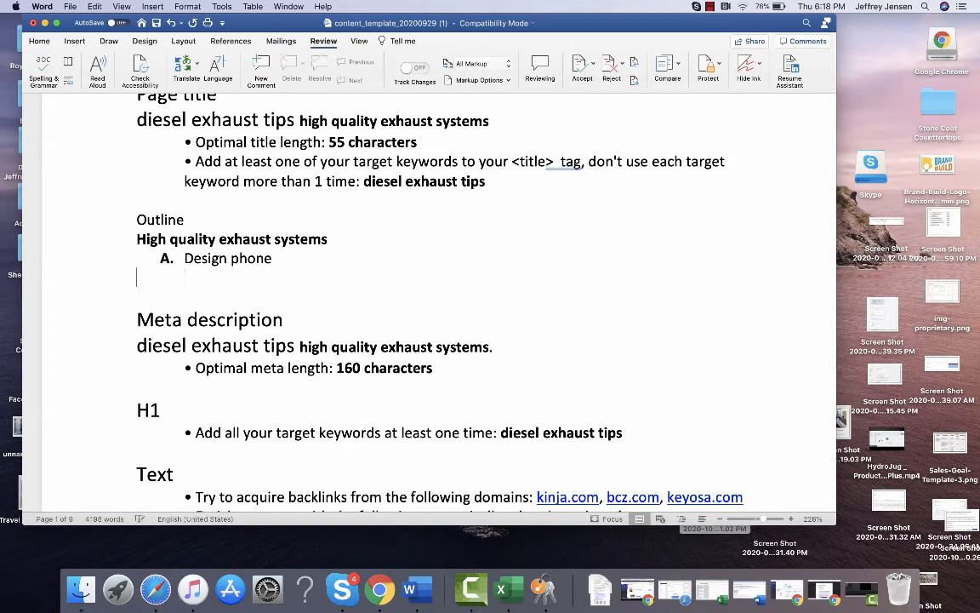
{"action": "key", "text": "BackSpace"}
{"action": "type", "text": "s"}
{"action": "key", "text": "BackSpace"}
{"action": "key", "text": "BackSpace"}
{"action": "type", "text": "as"}
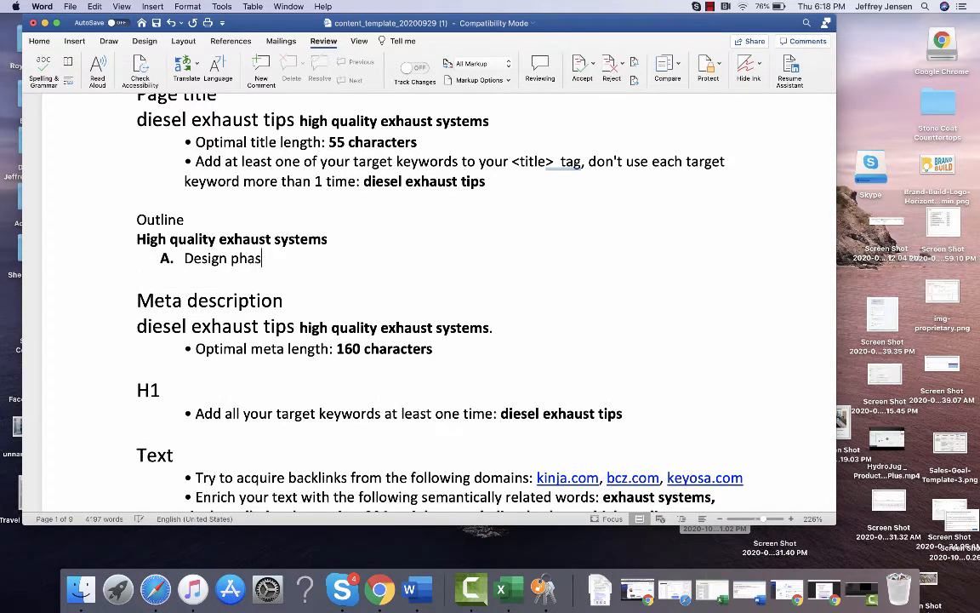
{"action": "type", "text": "e"}
{"action": "key", "text": "Return"}
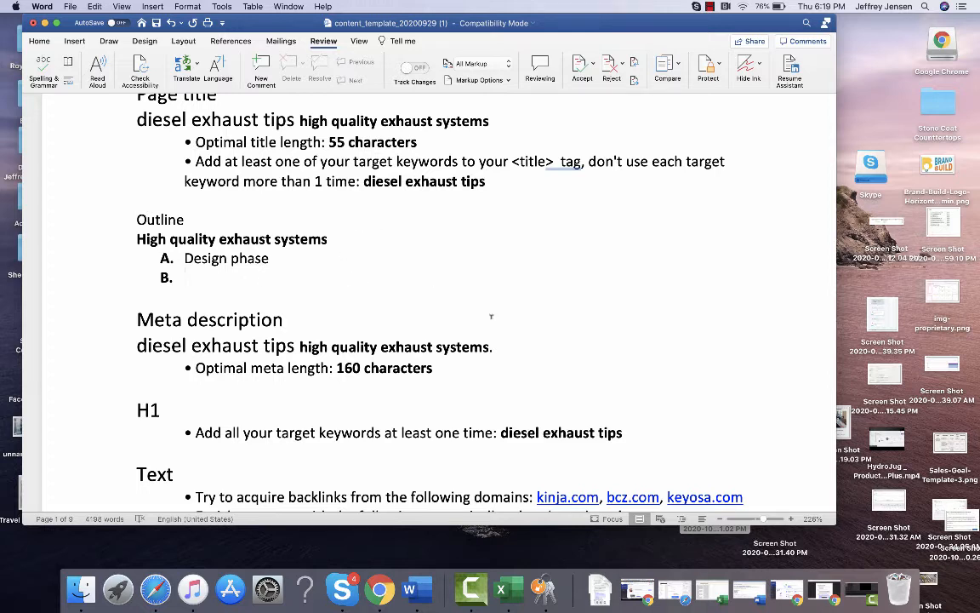
Step: Continue the meta description text after the period with "High quality exhaust systems require"
{"action": "left_click", "coordinate": [504, 344]}
{"action": "type", "text": "High quality ex"}
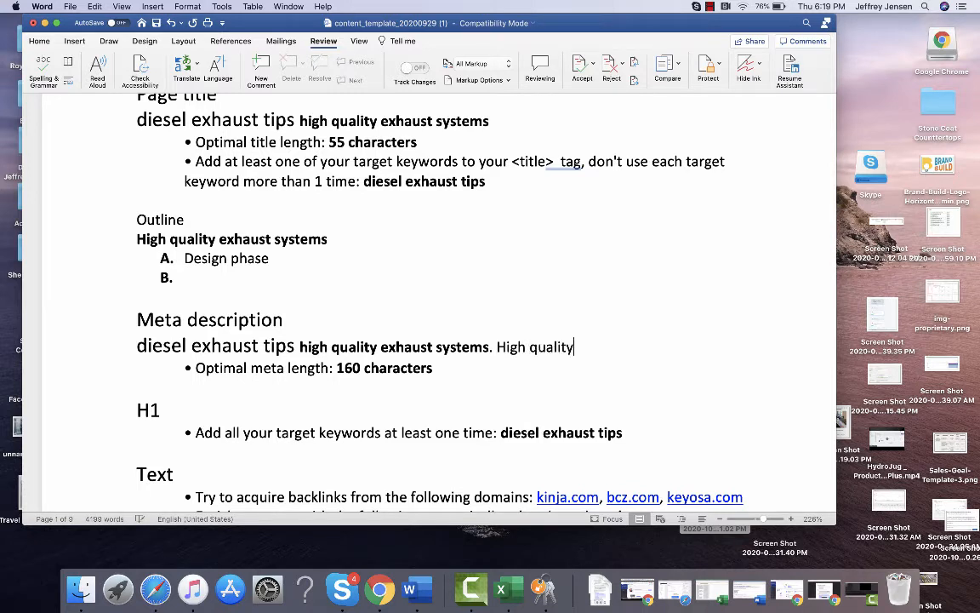
{"action": "type", "text": "haust syhs"}
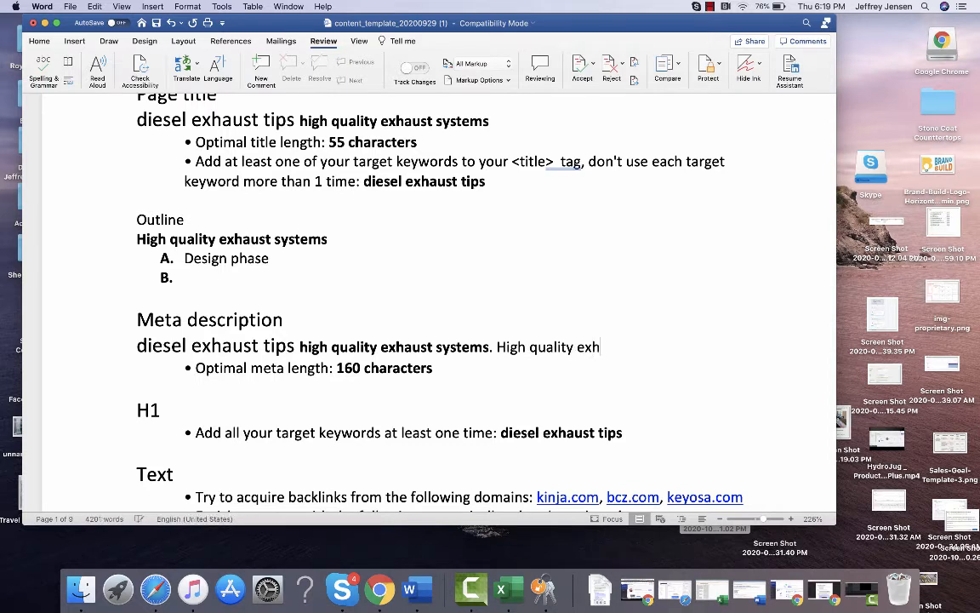
{"action": "key", "text": "BackSpace"}
{"action": "key", "text": "BackSpace"}
{"action": "type", "text": "stems require"}
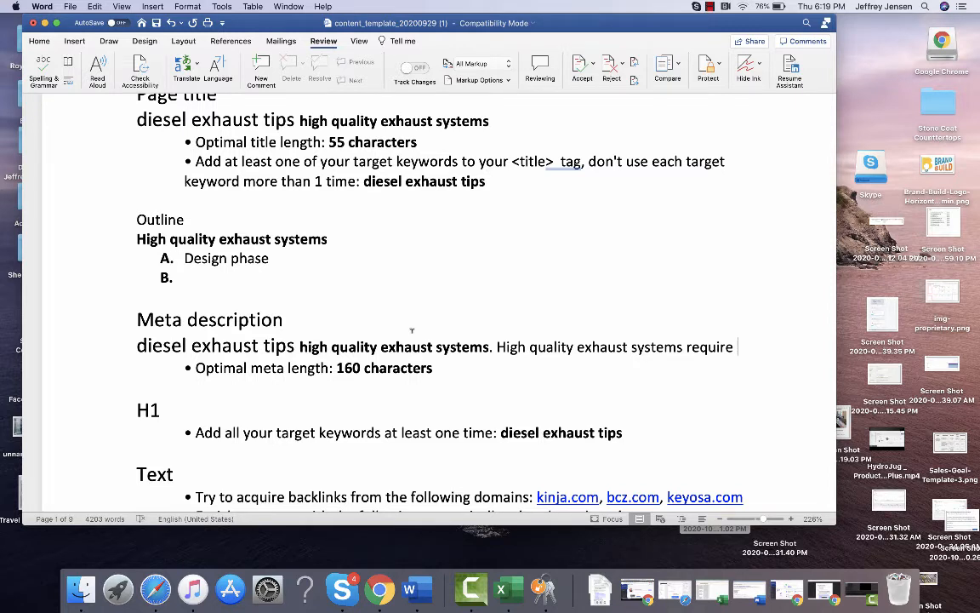
Step: Highlight "diesel exhaust tips" in the page title guidance and review the template's meta description, H1 and Text recommendations
{"action": "scroll", "coordinate": [412, 330], "scroll_direction": "up", "scroll_amount": 3}
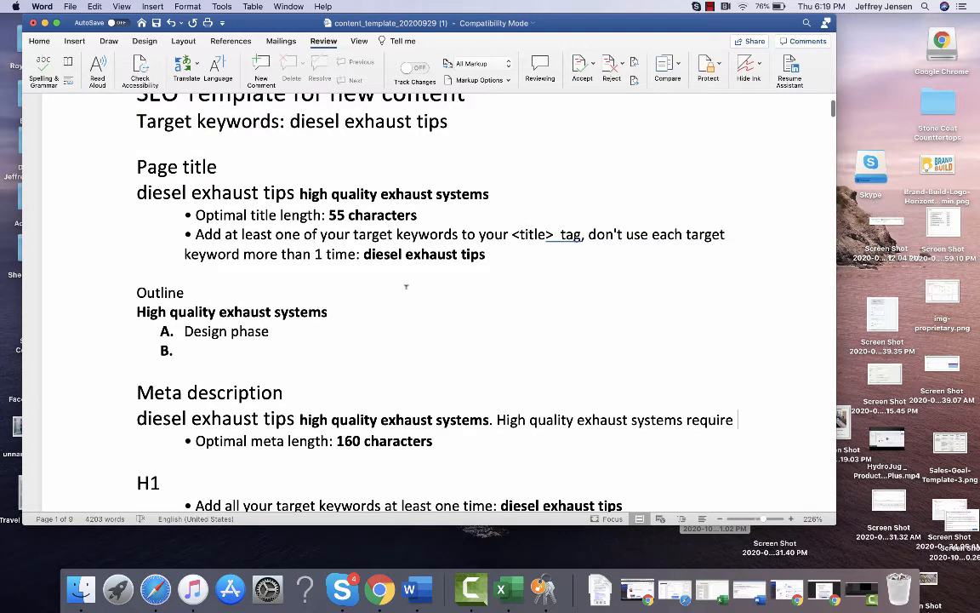
{"action": "left_click_drag", "start_coordinate": [507, 255], "coordinate": [363, 255]}
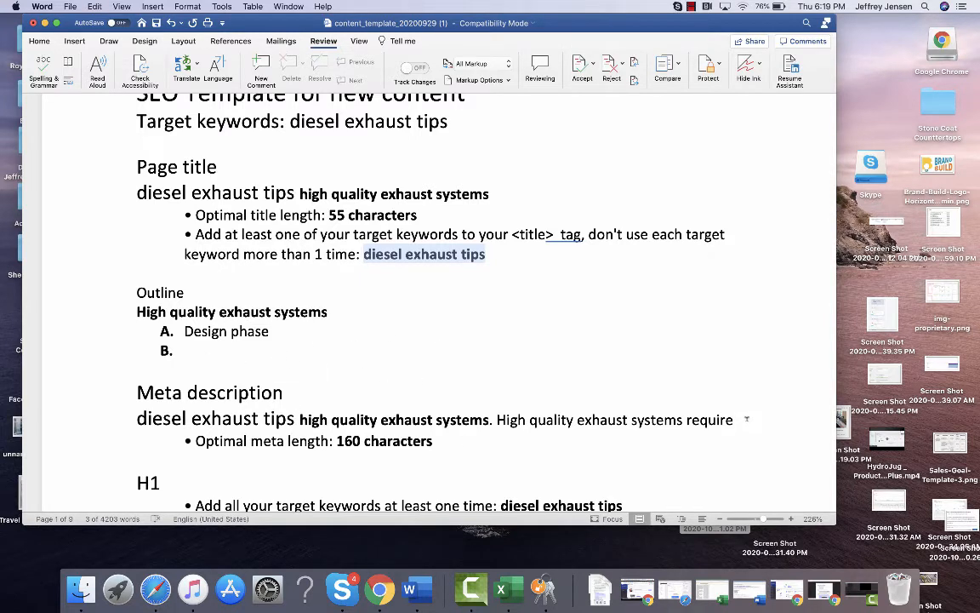
{"action": "scroll", "coordinate": [430, 378], "scroll_direction": "down", "scroll_amount": 4}
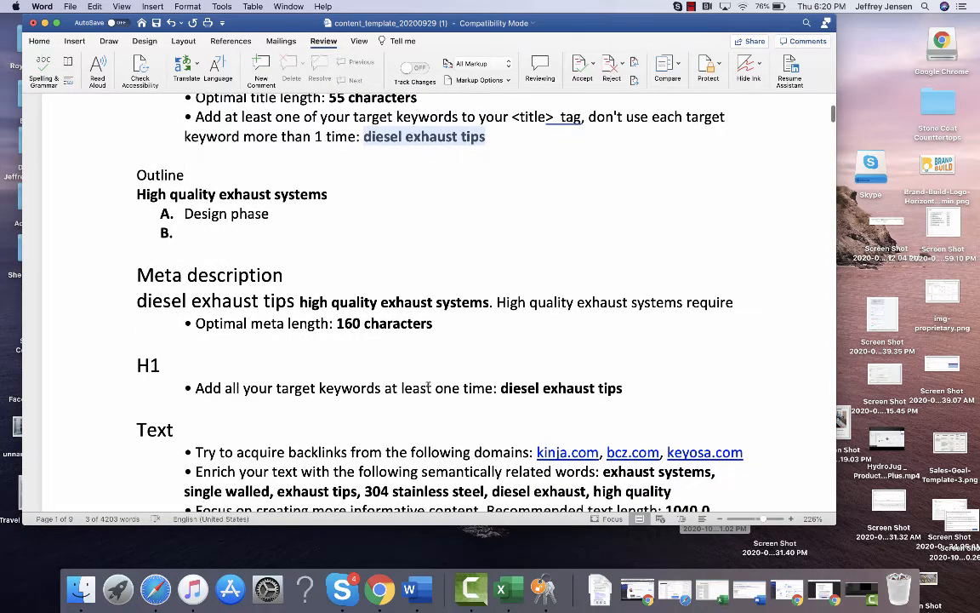
{"action": "scroll", "coordinate": [428, 387], "scroll_direction": "down", "scroll_amount": 1}
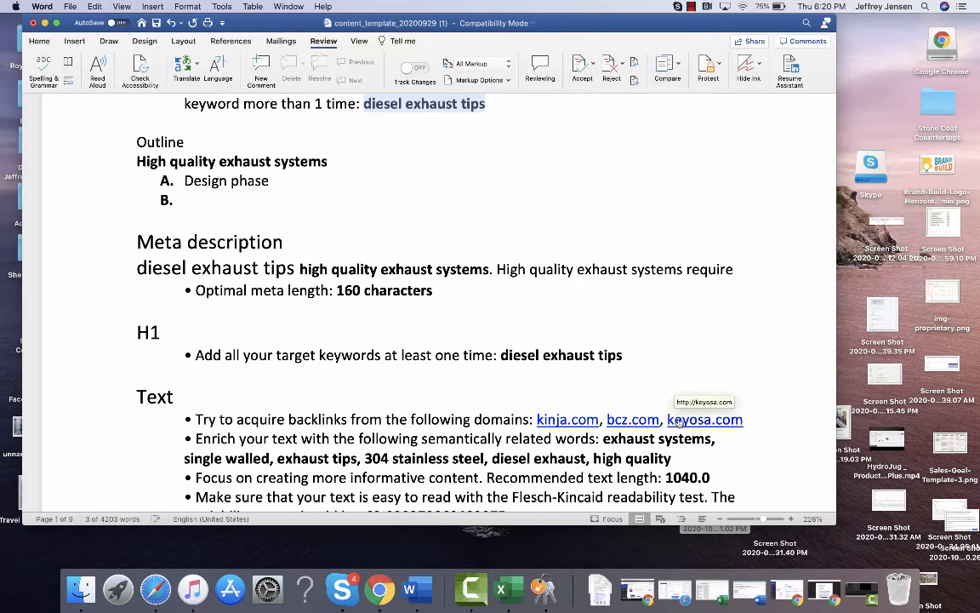
{"action": "scroll", "coordinate": [493, 320], "scroll_direction": "up", "scroll_amount": 10}
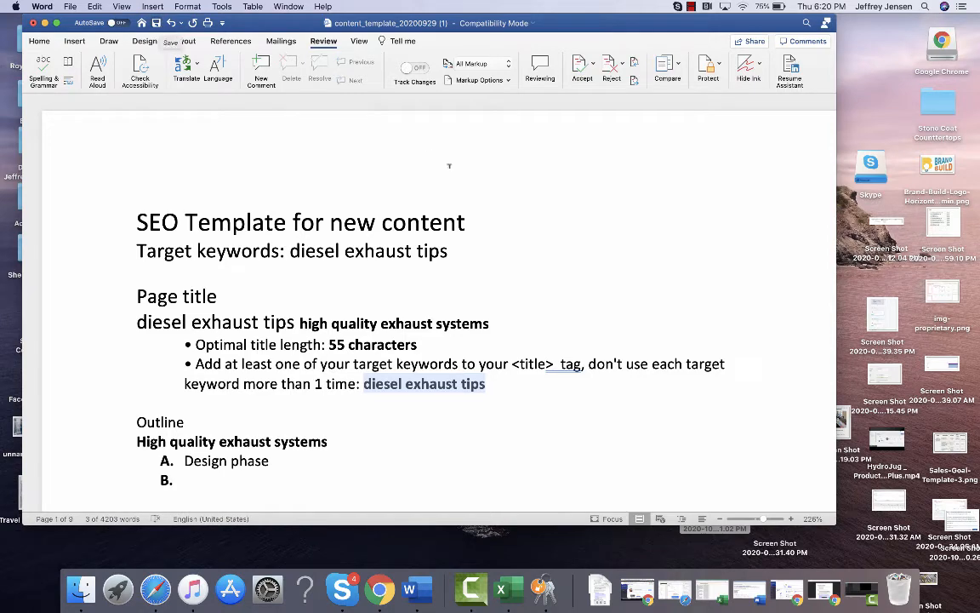
Step: Enlarge the document window and examine the list of analyzed top-10-ranking rivals for the target keywords
{"action": "left_click_drag", "start_coordinate": [836, 526], "coordinate": [952, 566]}
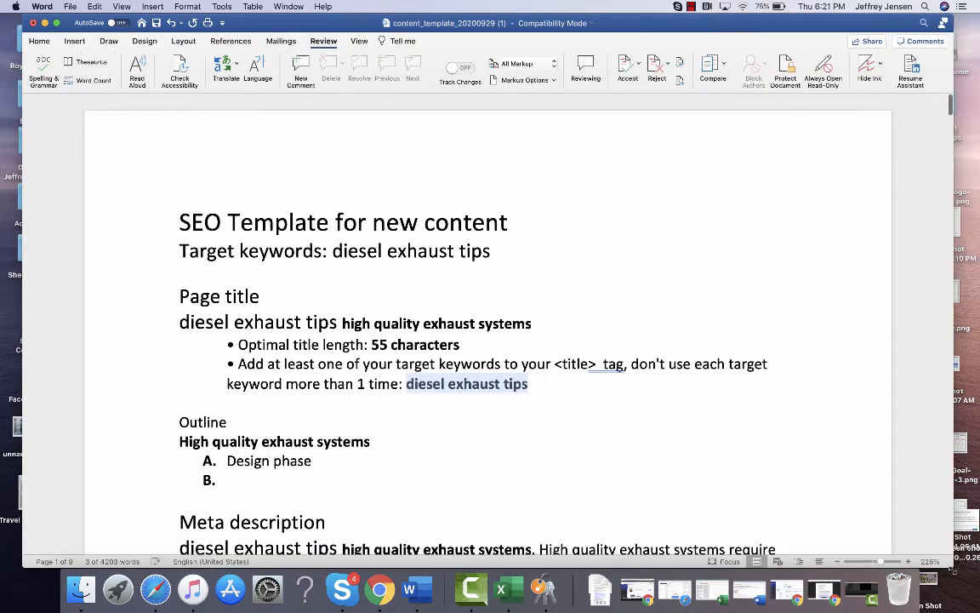
{"action": "scroll", "coordinate": [562, 465], "scroll_direction": "down", "scroll_amount": 3}
{"action": "scroll", "coordinate": [562, 465], "scroll_direction": "down", "scroll_amount": 10}
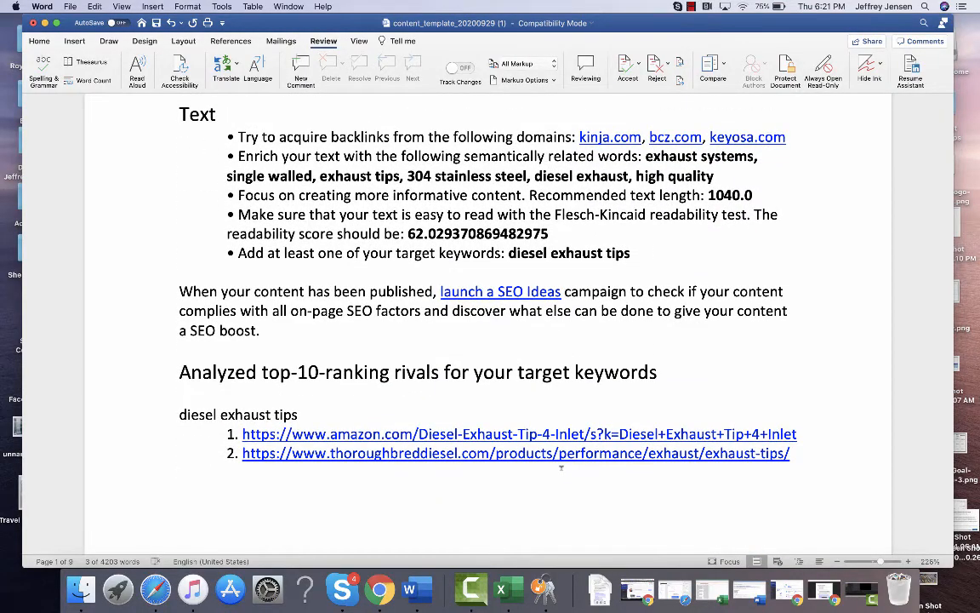
{"action": "scroll", "coordinate": [562, 466], "scroll_direction": "down", "scroll_amount": 3}
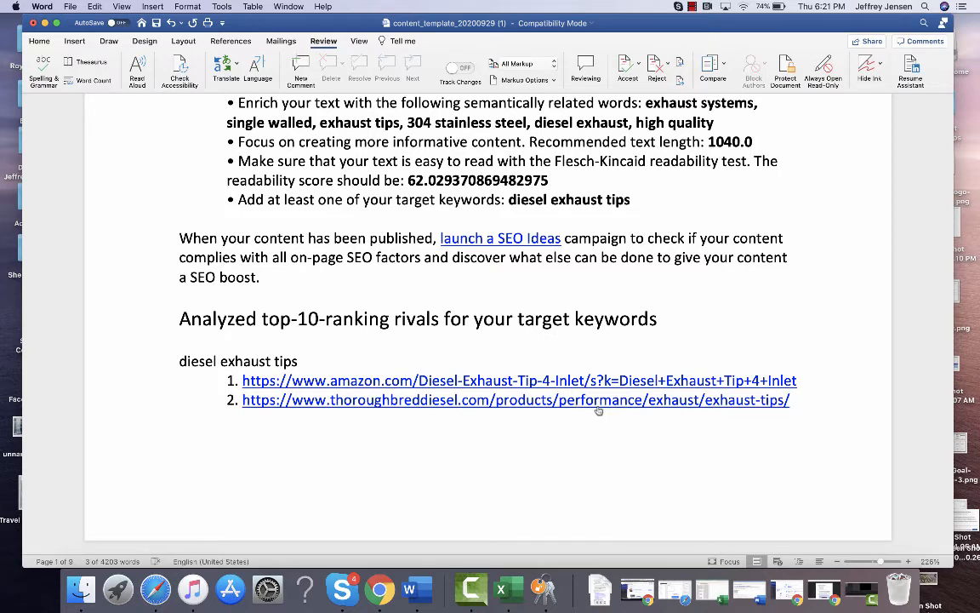
{"action": "scroll", "coordinate": [608, 412], "scroll_direction": "down", "scroll_amount": 3}
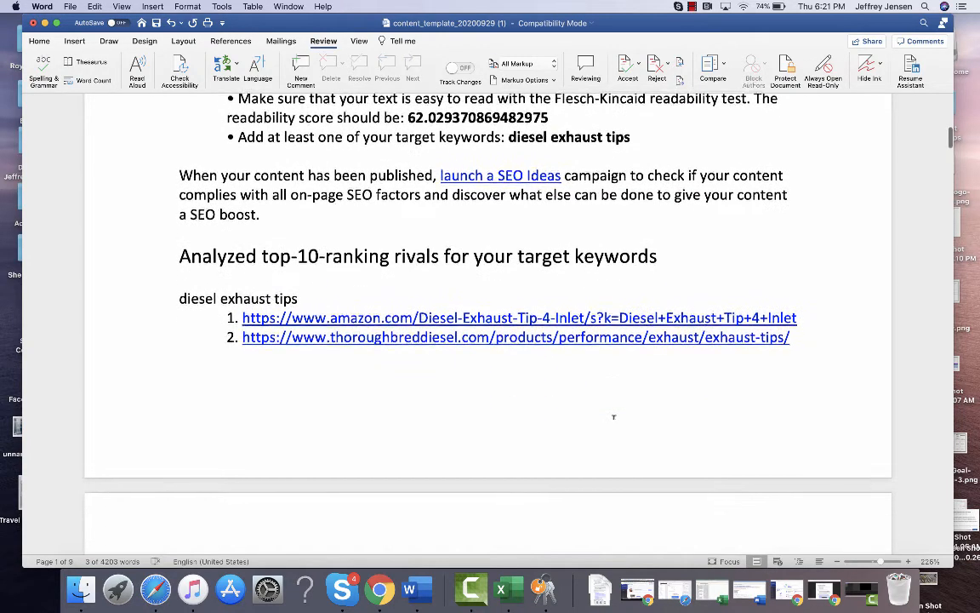
{"action": "scroll", "coordinate": [612, 416], "scroll_direction": "down", "scroll_amount": 10}
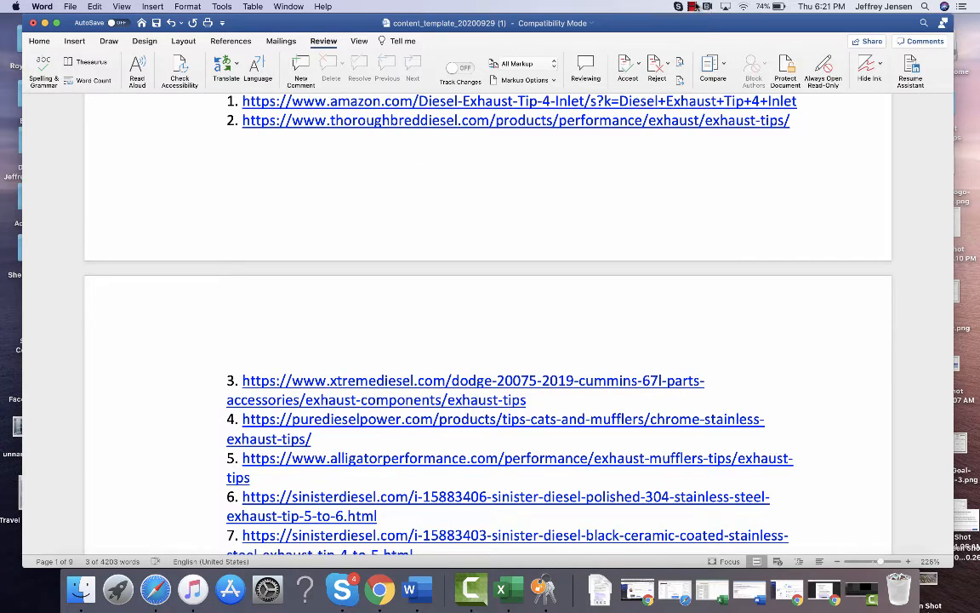
{"action": "scroll", "coordinate": [591, 225], "scroll_direction": "up", "scroll_amount": 10}
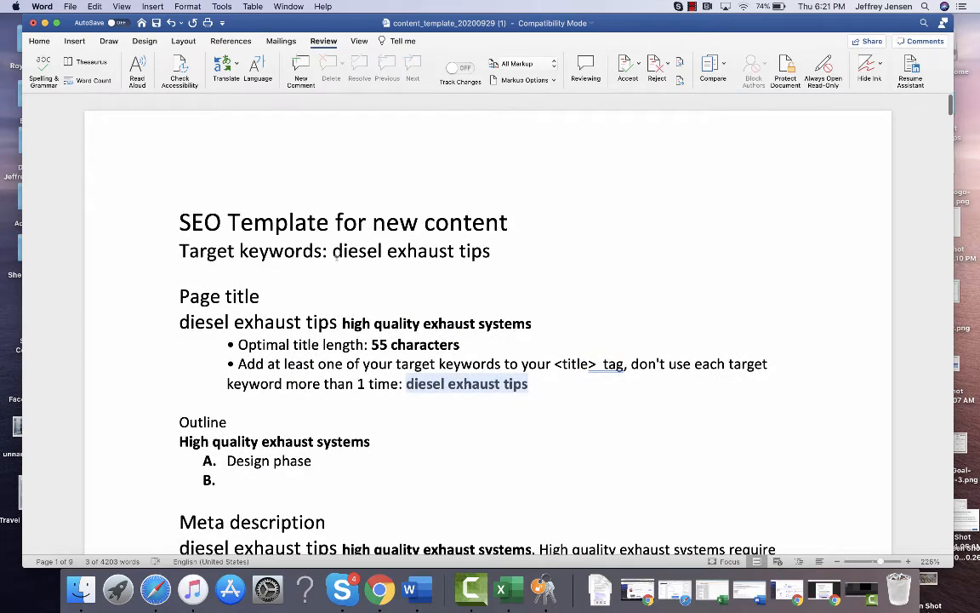
Step: Highlight "diesel exhaust tips" in the Target keywords line and review the competitor links and the template's content sections
{"action": "left_click_drag", "start_coordinate": [332, 251], "coordinate": [490, 251]}
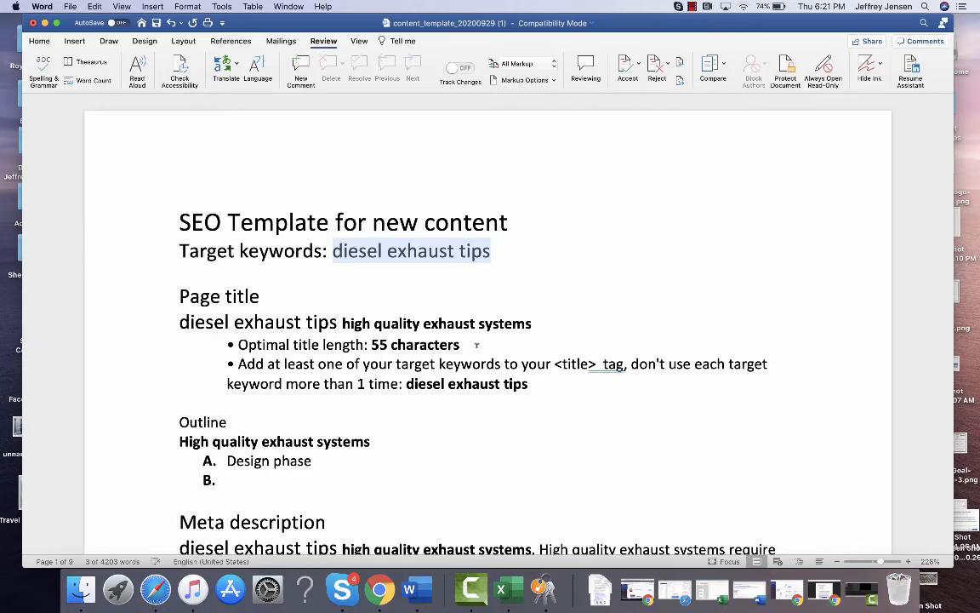
{"action": "scroll", "coordinate": [474, 343], "scroll_direction": "down", "scroll_amount": 10}
{"action": "scroll", "coordinate": [428, 361], "scroll_direction": "down", "scroll_amount": 10}
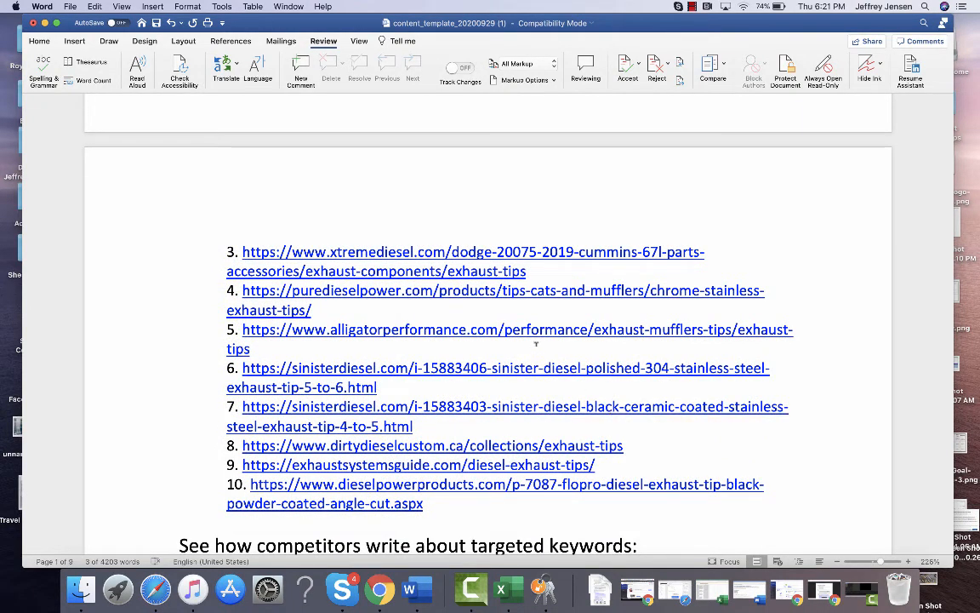
{"action": "scroll", "coordinate": [499, 383], "scroll_direction": "up", "scroll_amount": 15}
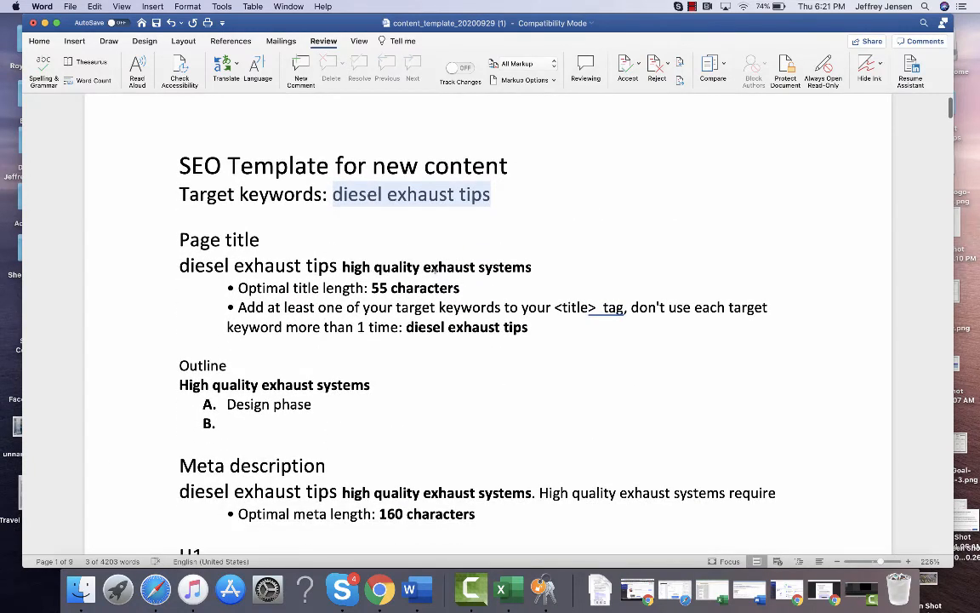
{"action": "scroll", "coordinate": [498, 435], "scroll_direction": "down", "scroll_amount": 4}
{"action": "scroll", "coordinate": [497, 436], "scroll_direction": "down", "scroll_amount": 4}
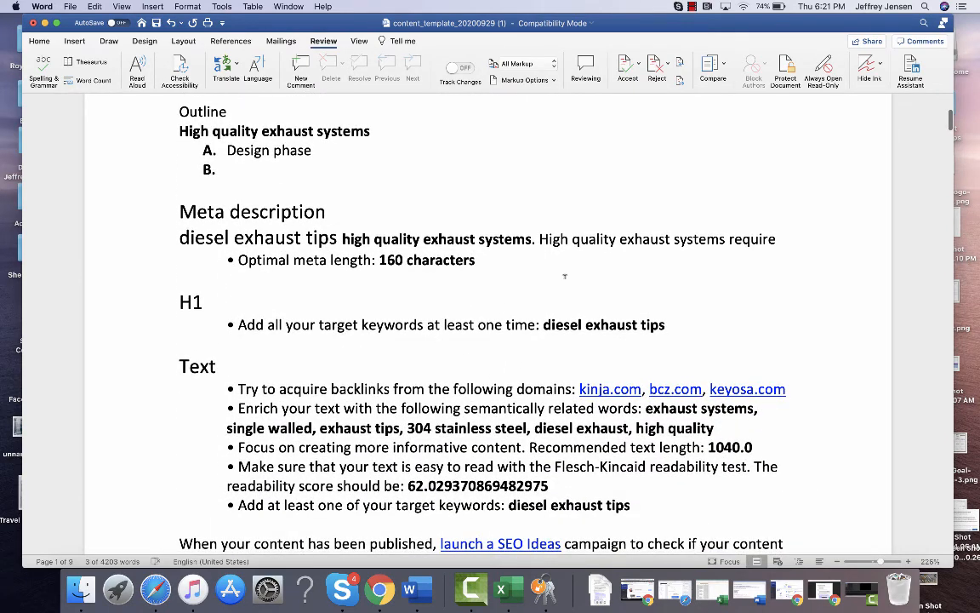
{"action": "left_click", "coordinate": [692, 7]}
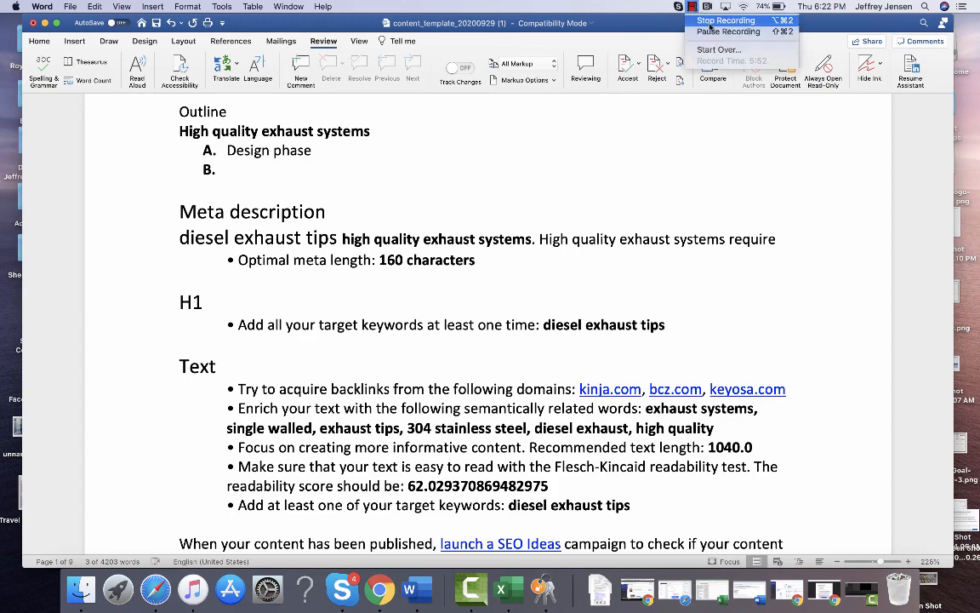